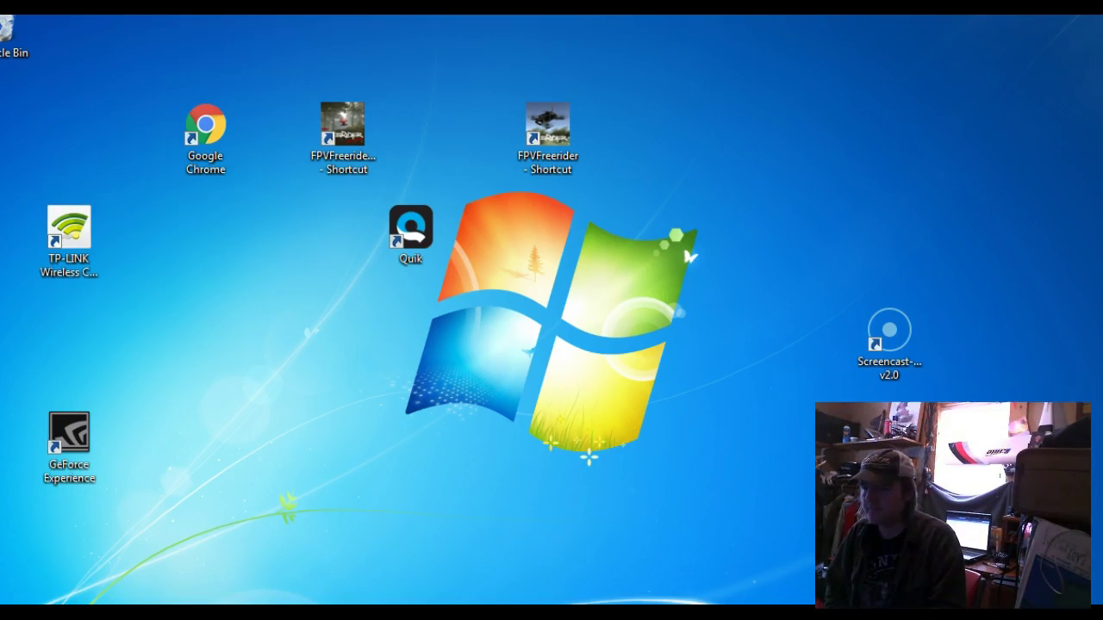
Launch Google Chrome from its desktop icon and open the chrome://apps page listing Betaflight.
click(194, 137)
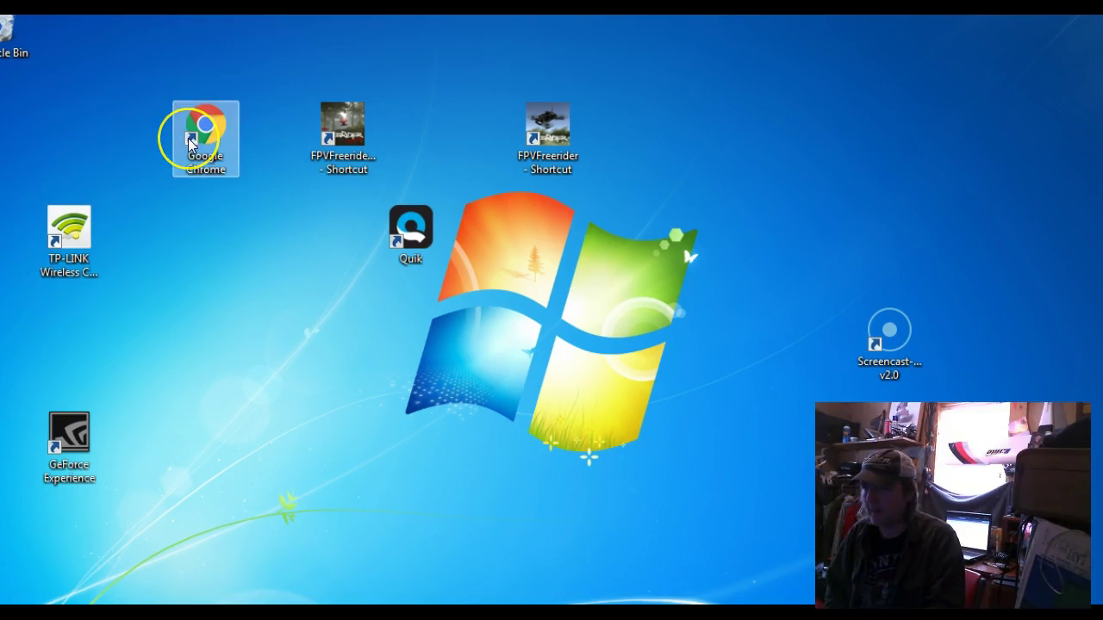
right_click(188, 139)
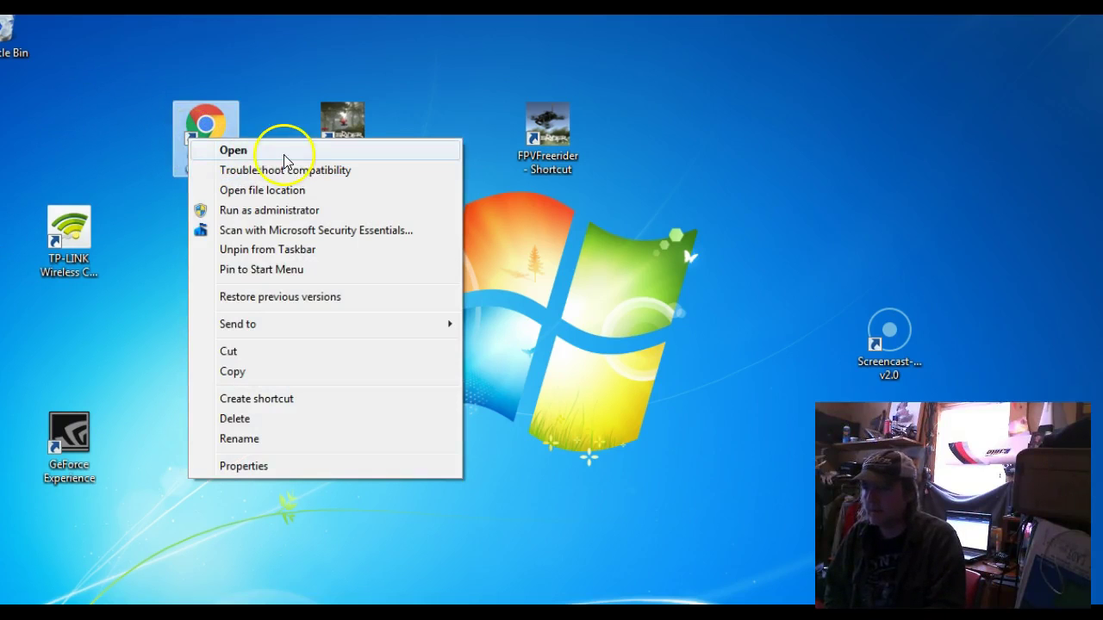
click(229, 152)
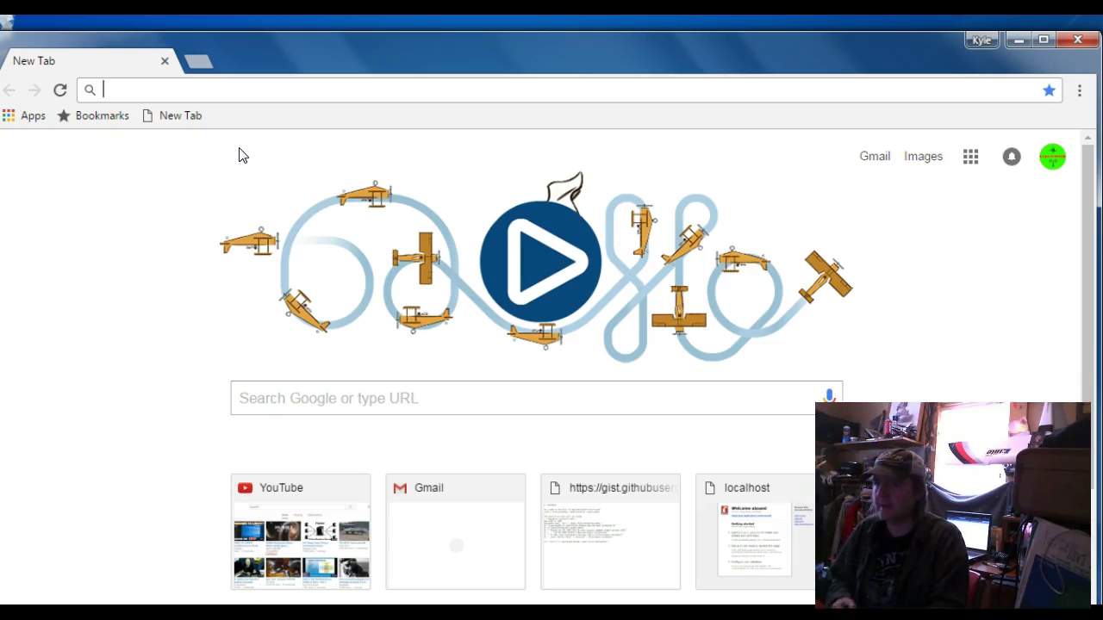
click(13, 100)
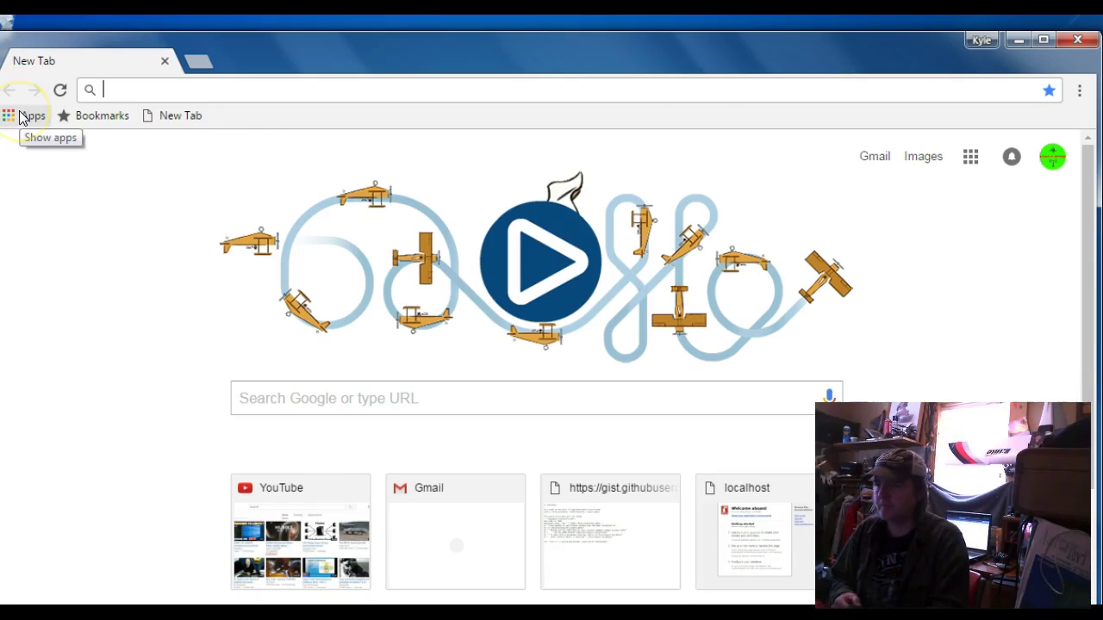
click(21, 114)
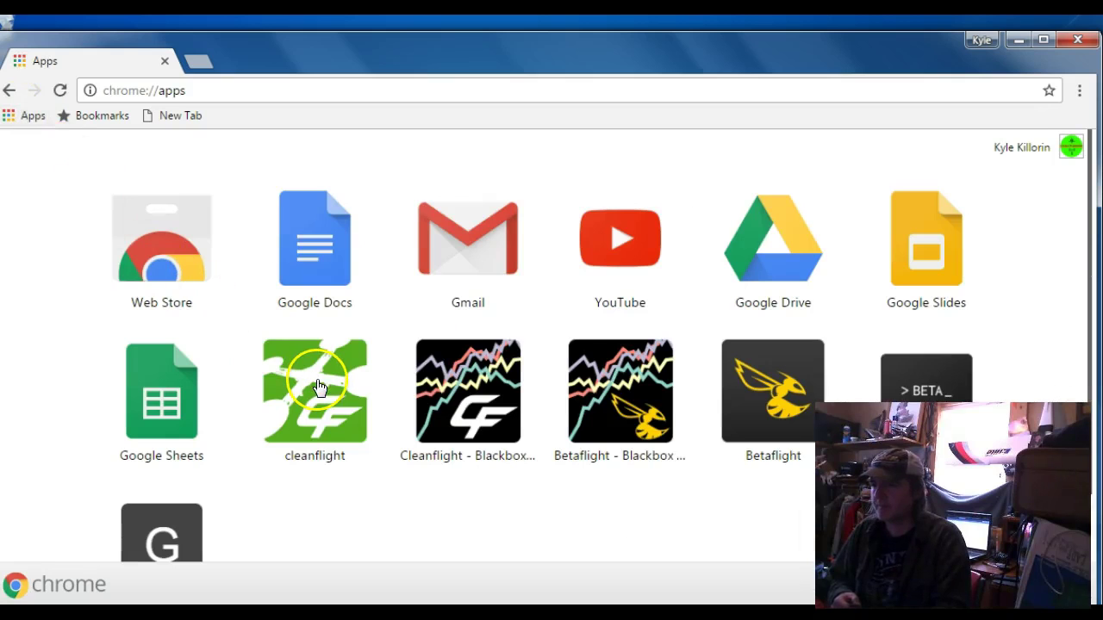
Start Betaflight Configurator and select firmware 3.1.0 for X_RACERSPI in the Firmware Flasher.
click(741, 370)
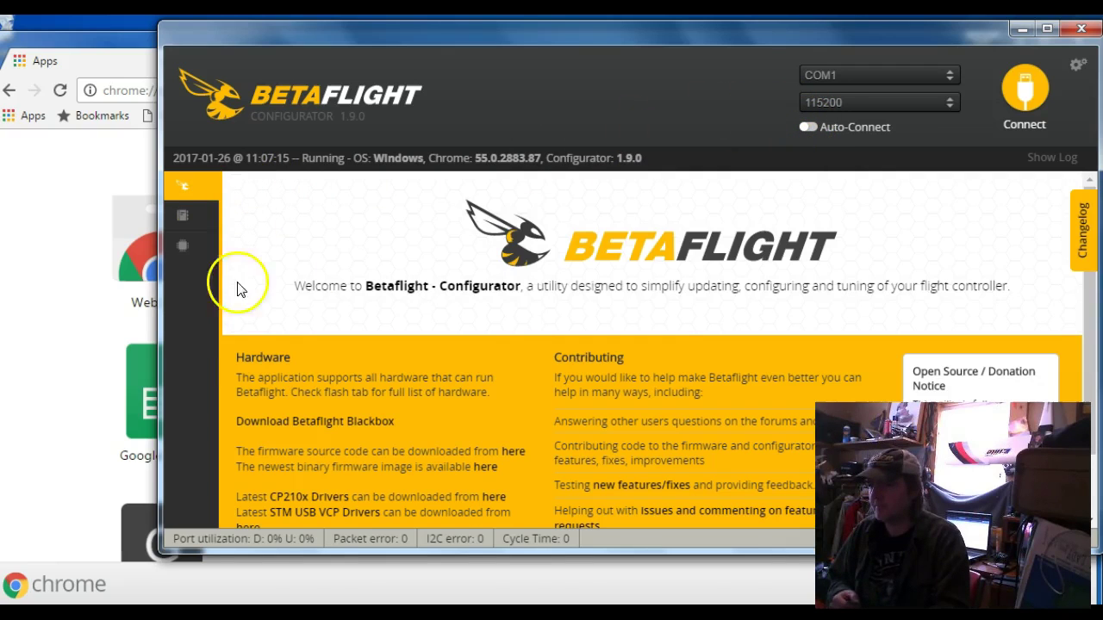
click(180, 243)
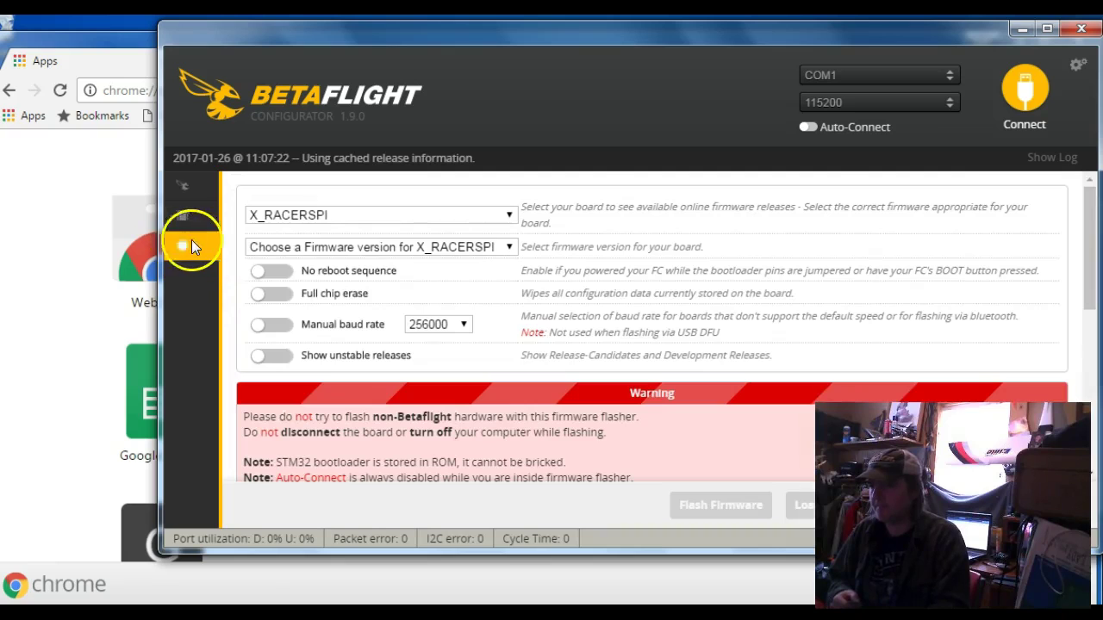
click(445, 246)
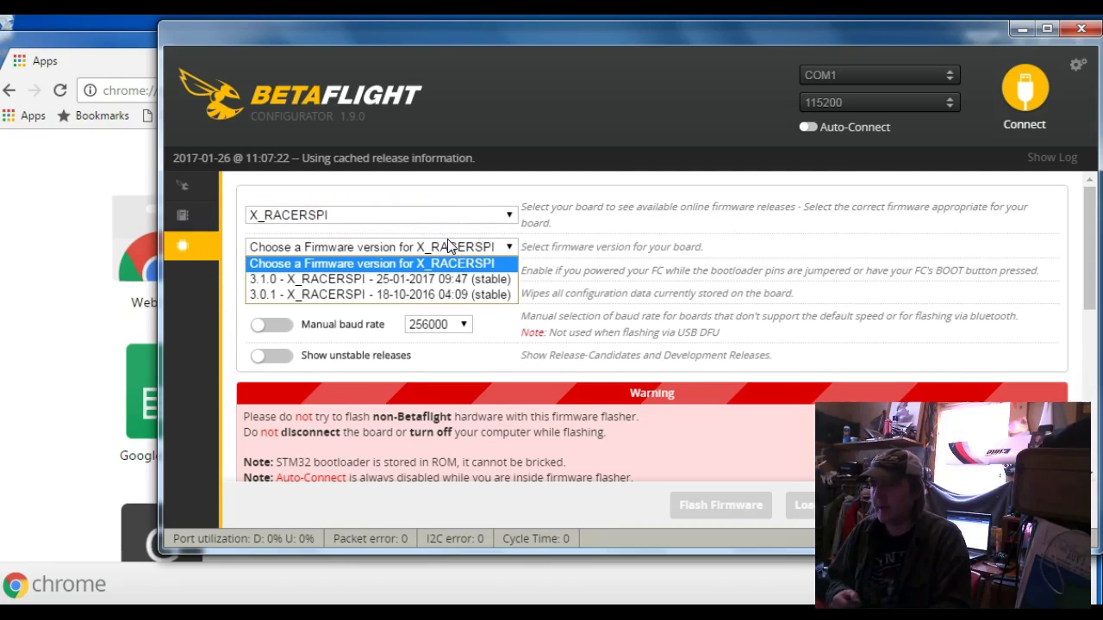
click(420, 282)
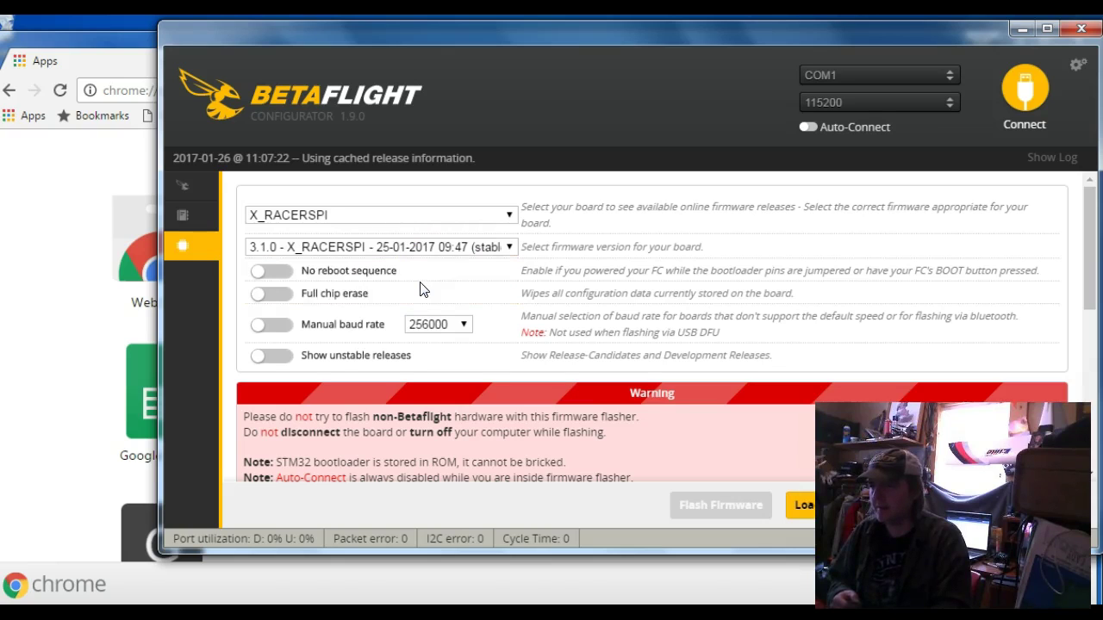
Enable No reboot sequence, Flash on connect, Full chip erase and Manual baud rate 256000.
click(266, 273)
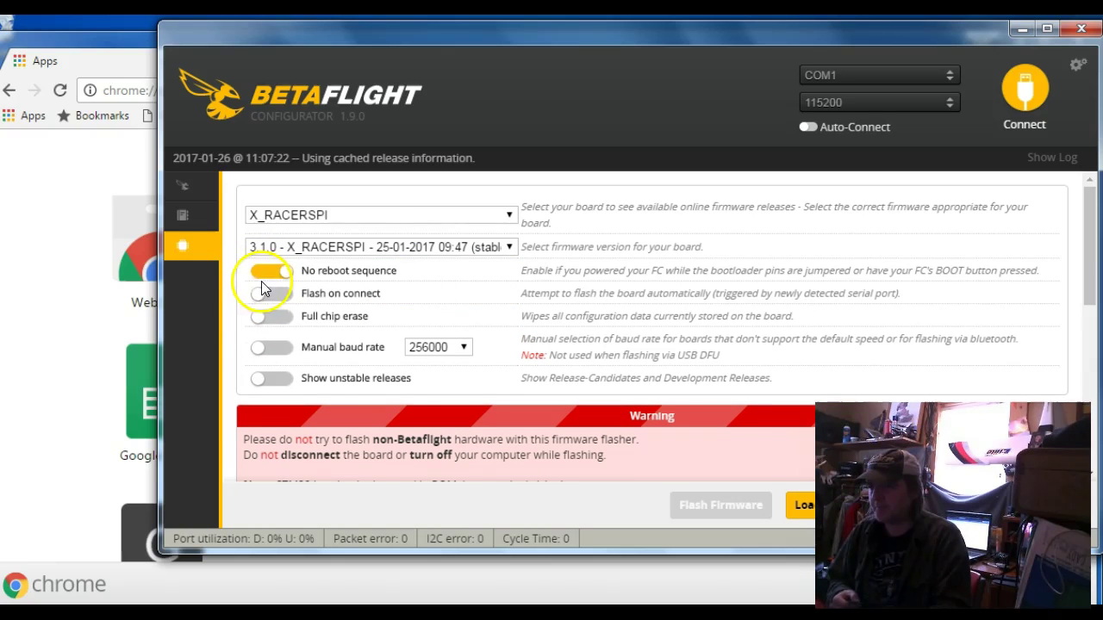
click(267, 293)
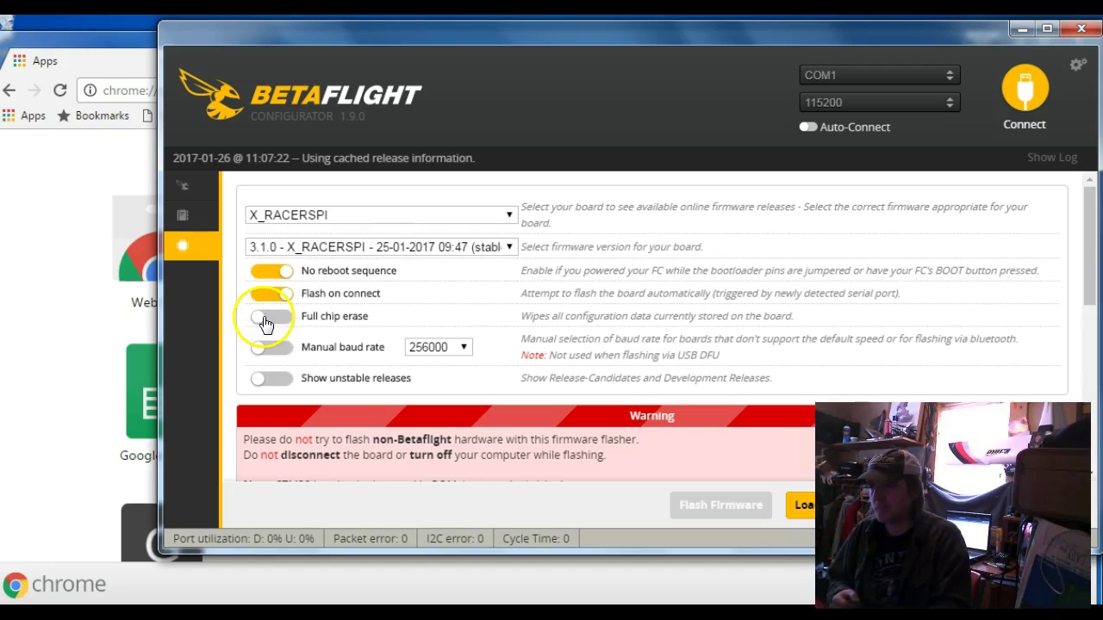
click(265, 319)
click(259, 354)
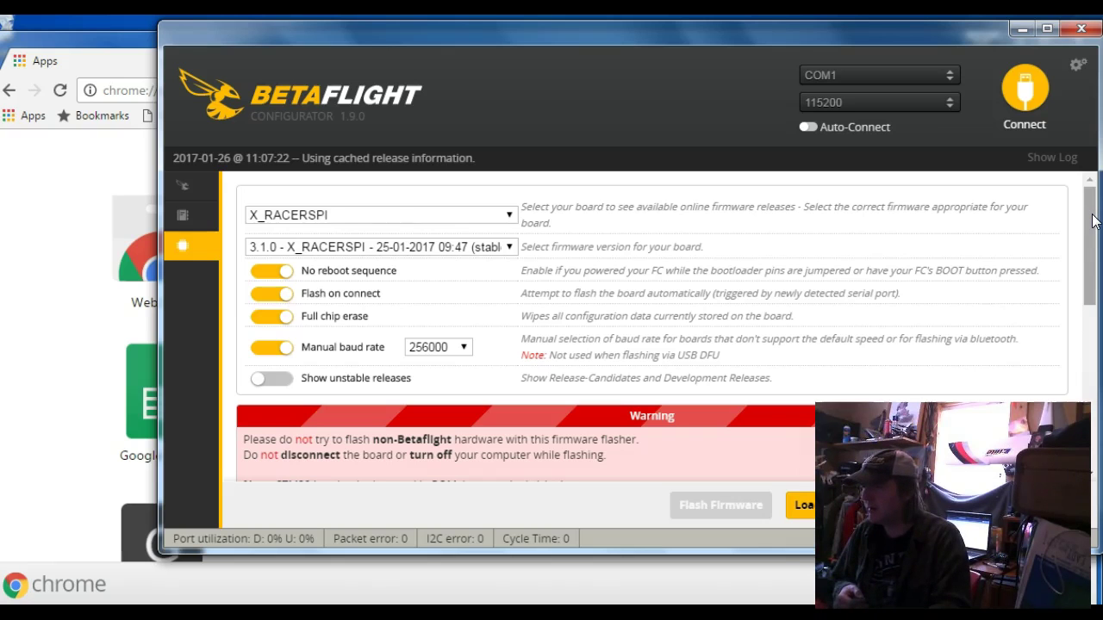
Connect the X_RACERSPI board over USB so it is detected on COM3.
mouse_move(1092, 221)
mouse_down()
mouse_move(1087, 321)
mouse_move(1088, 221)
mouse_up()
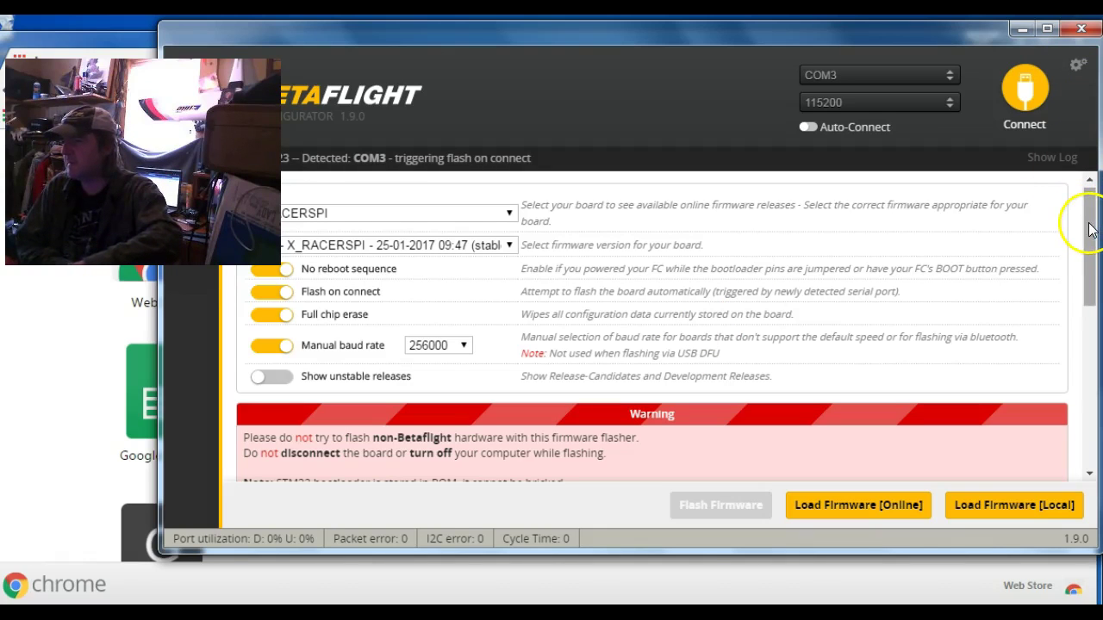
Scroll through the firmware flasher's warnings and recovery notes.
drag(1091, 227, 1090, 280)
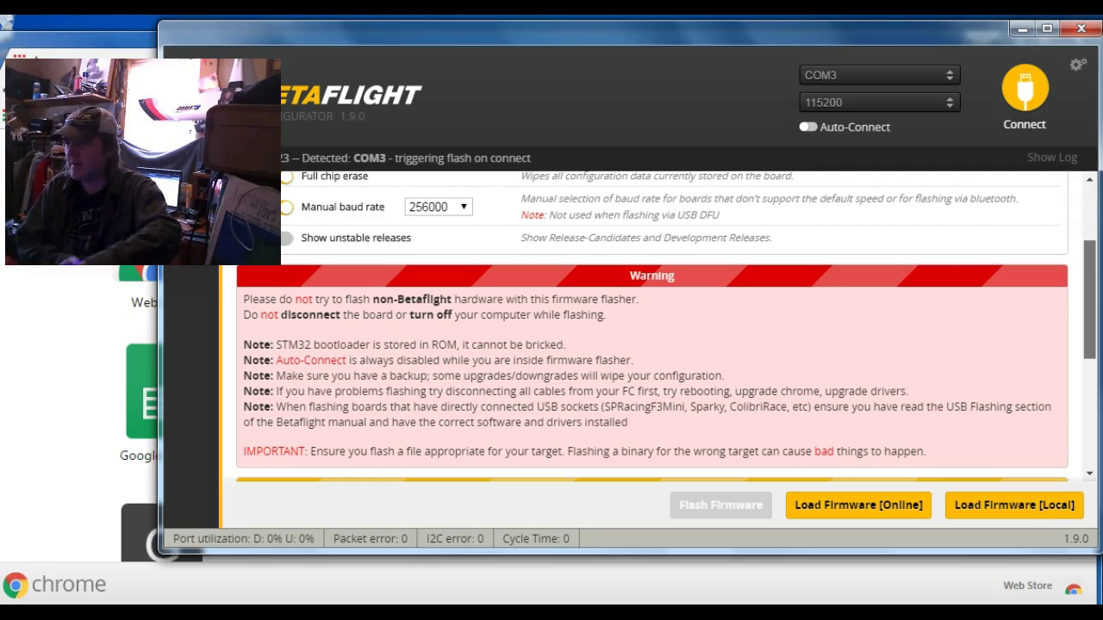
scroll(652, 325, down, 4)
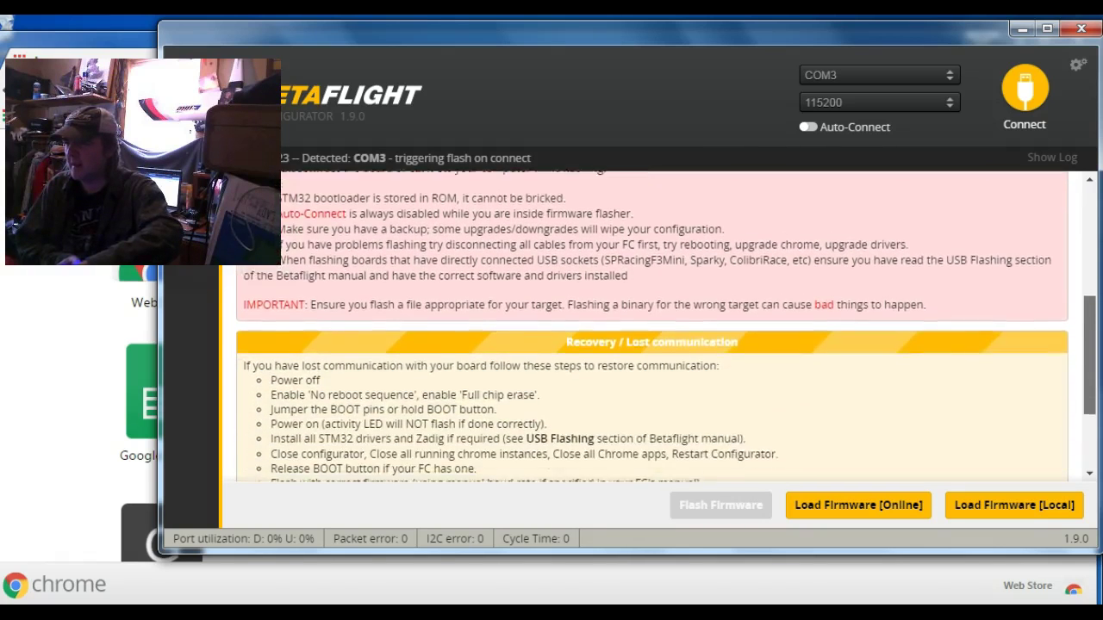
scroll(652, 325, down, 1)
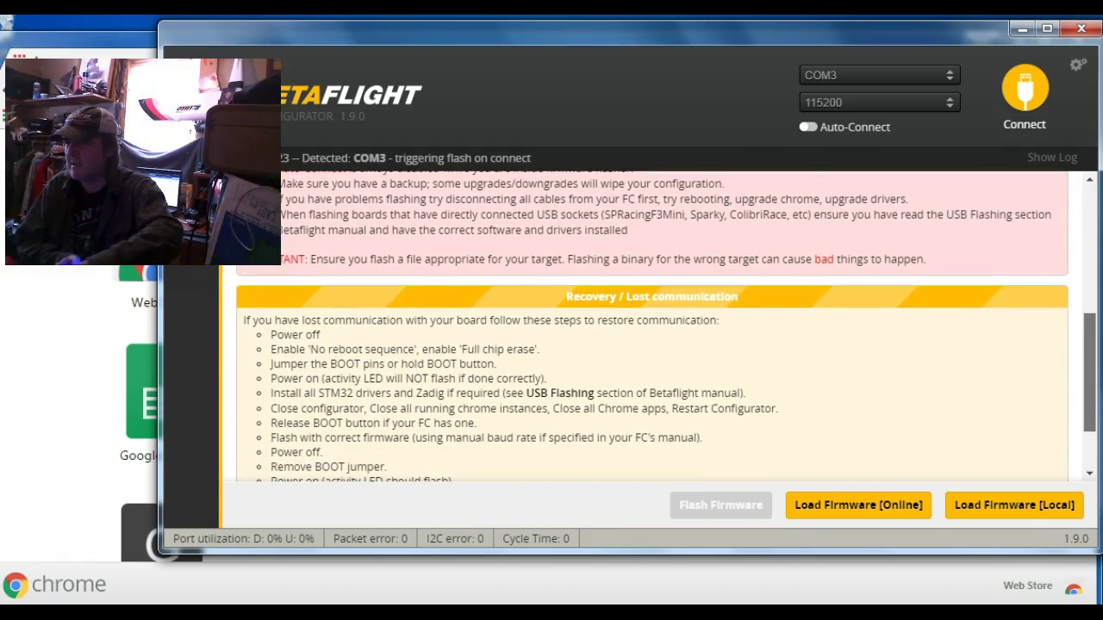
scroll(652, 326, down, 1)
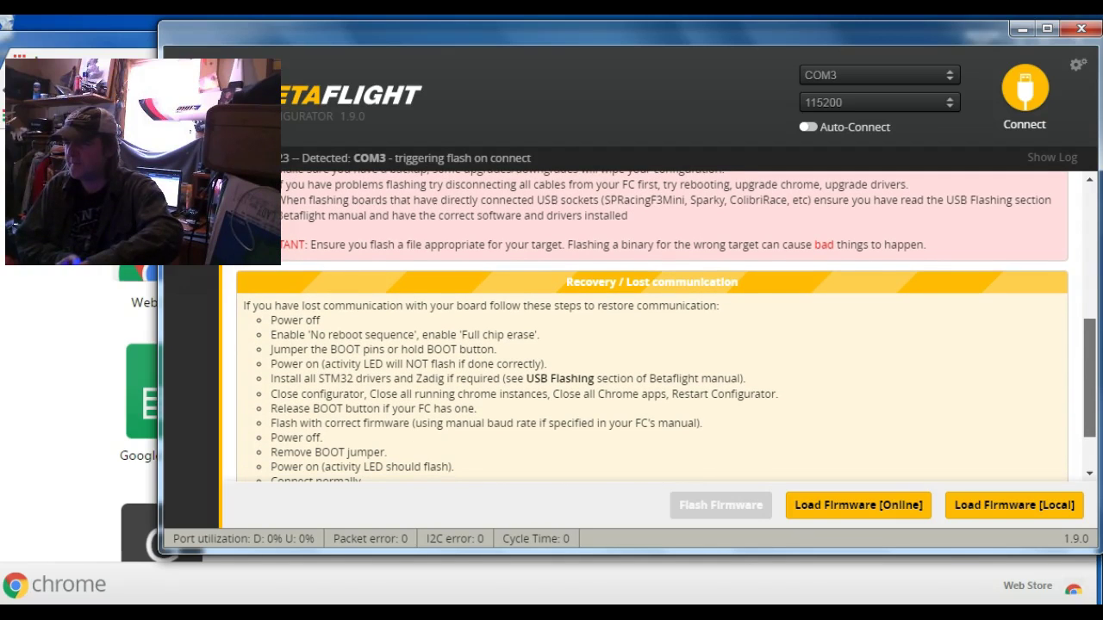
scroll(653, 325, down, 1)
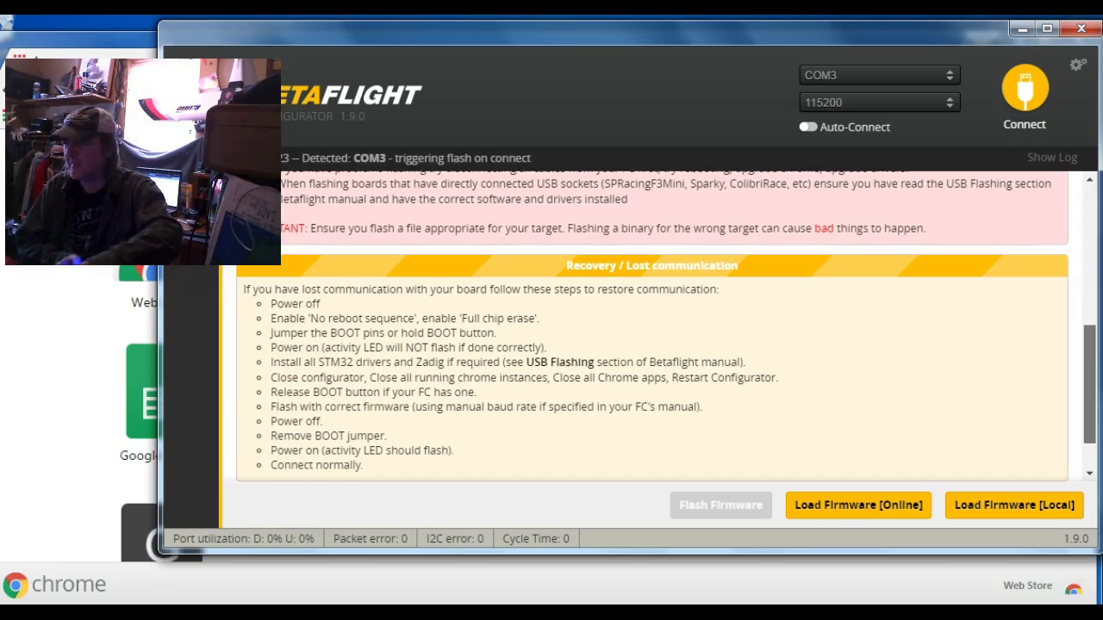
scroll(652, 325, up, 4)
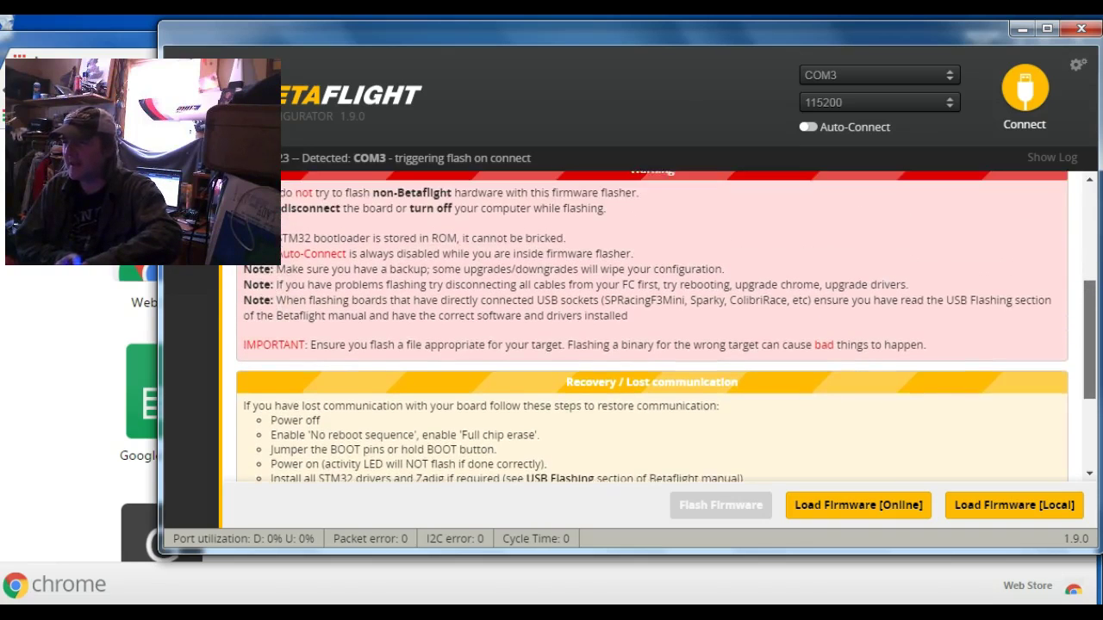
scroll(653, 326, up, 1)
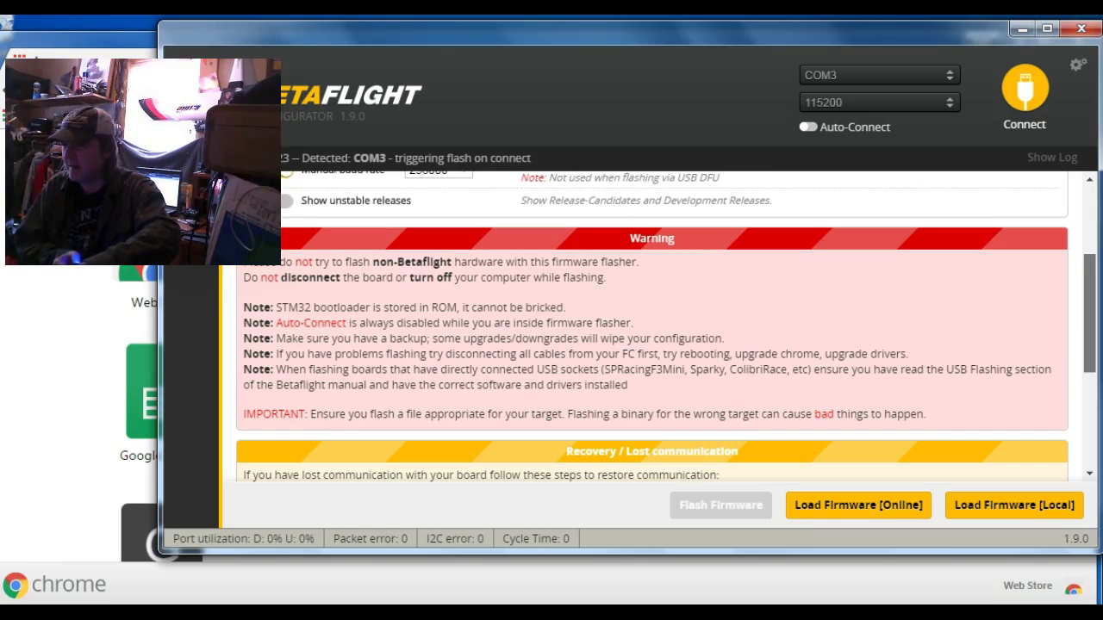
scroll(653, 328, up, 4)
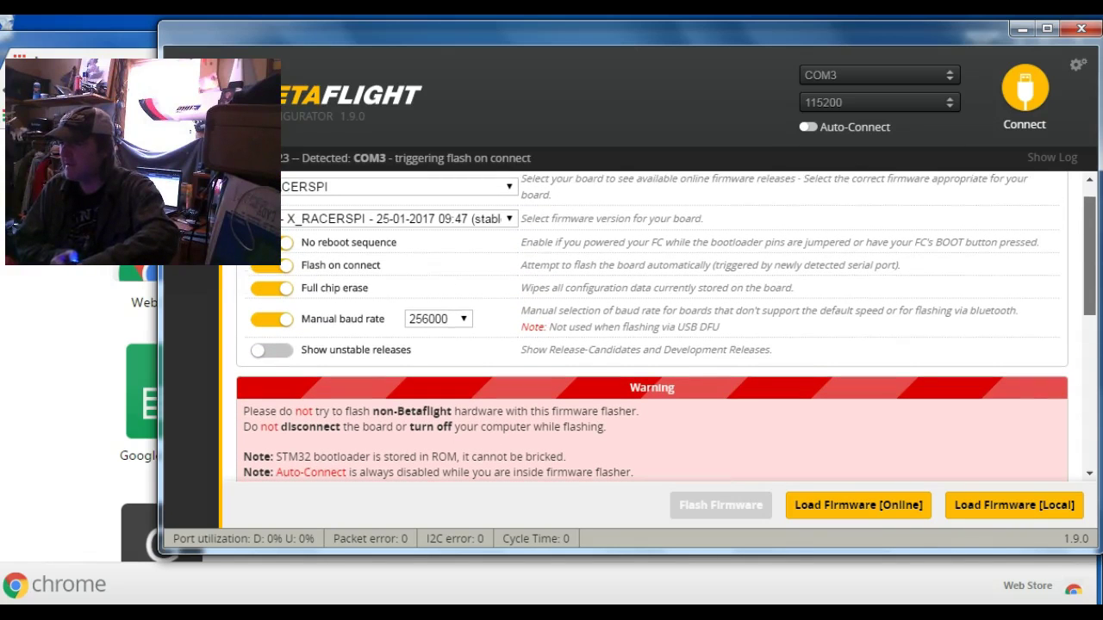
scroll(652, 327, down, 5)
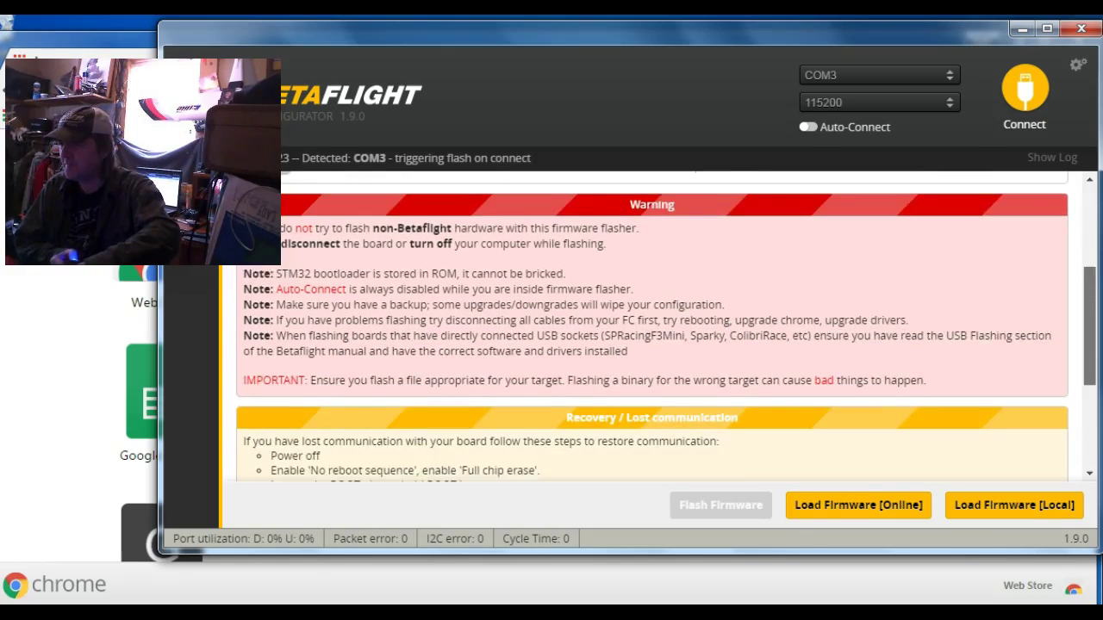
scroll(653, 328, down, 3)
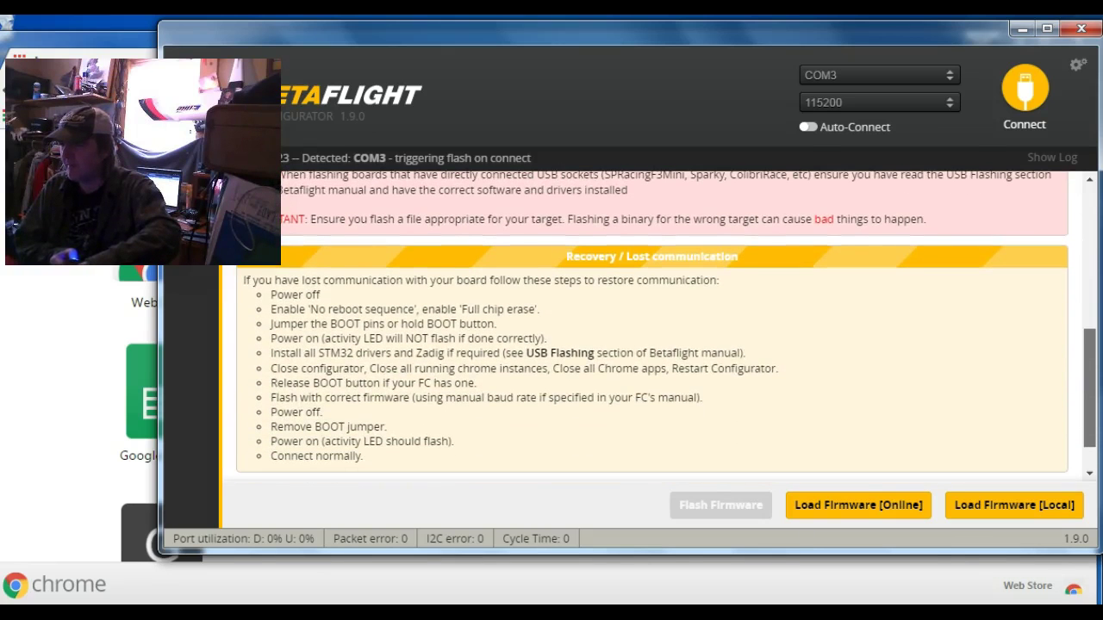
scroll(652, 328, up, 6)
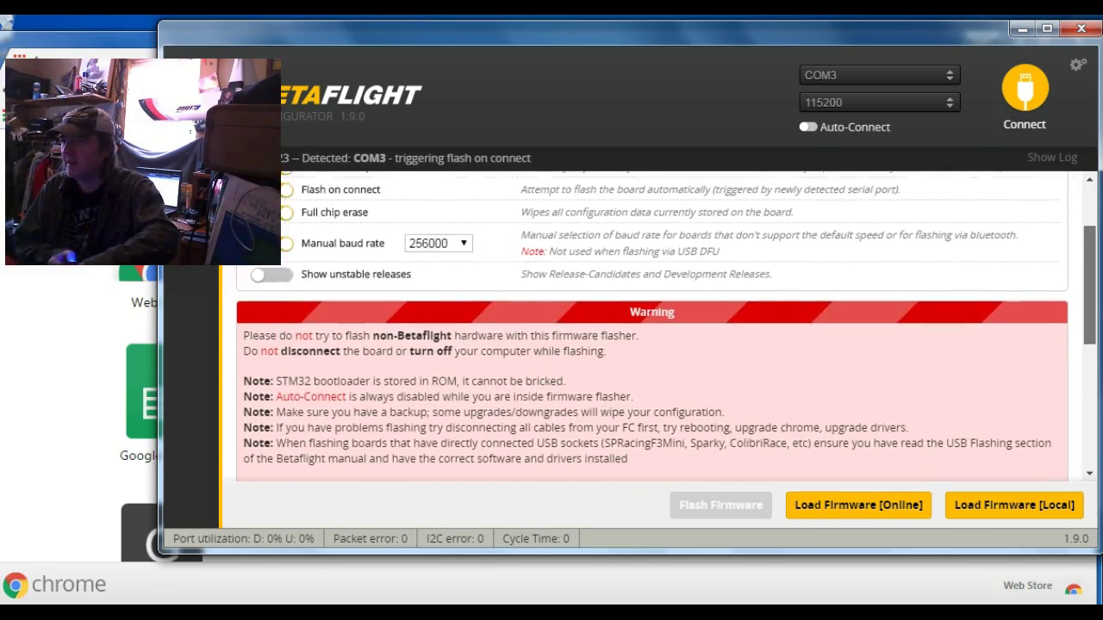
scroll(653, 327, up, 2)
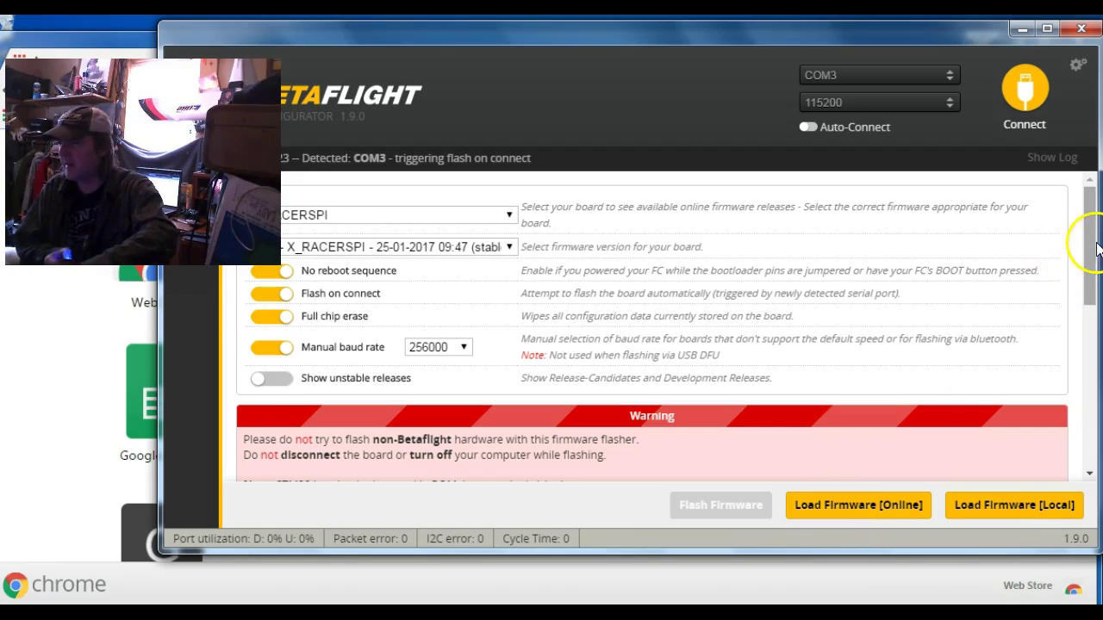
drag(1092, 252, 1093, 299)
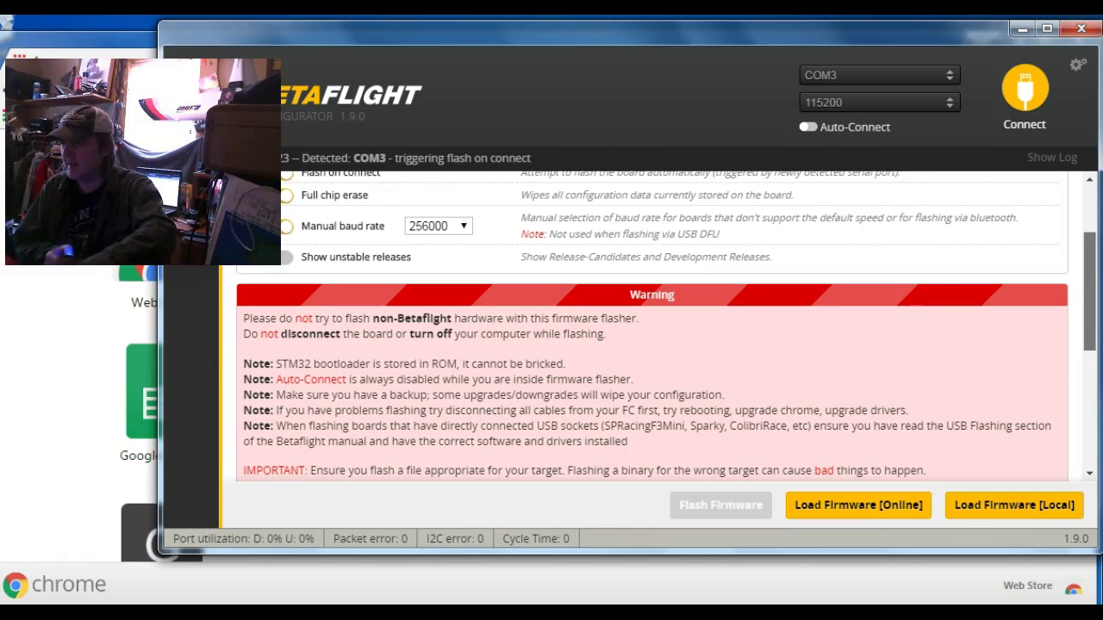
scroll(652, 326, down, 1)
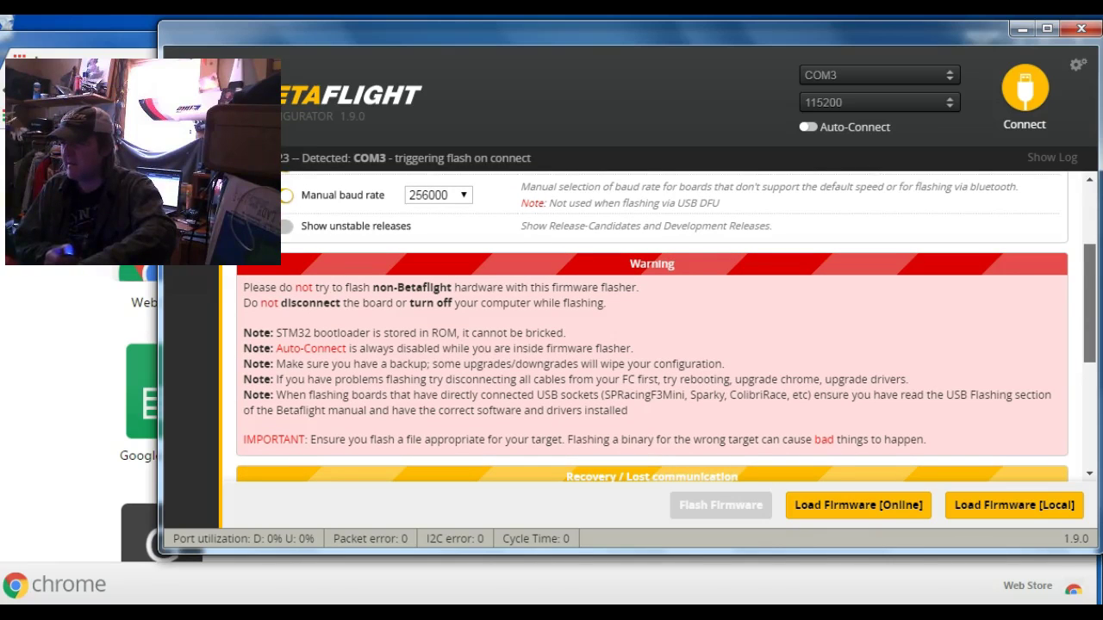
scroll(651, 328, down, 2)
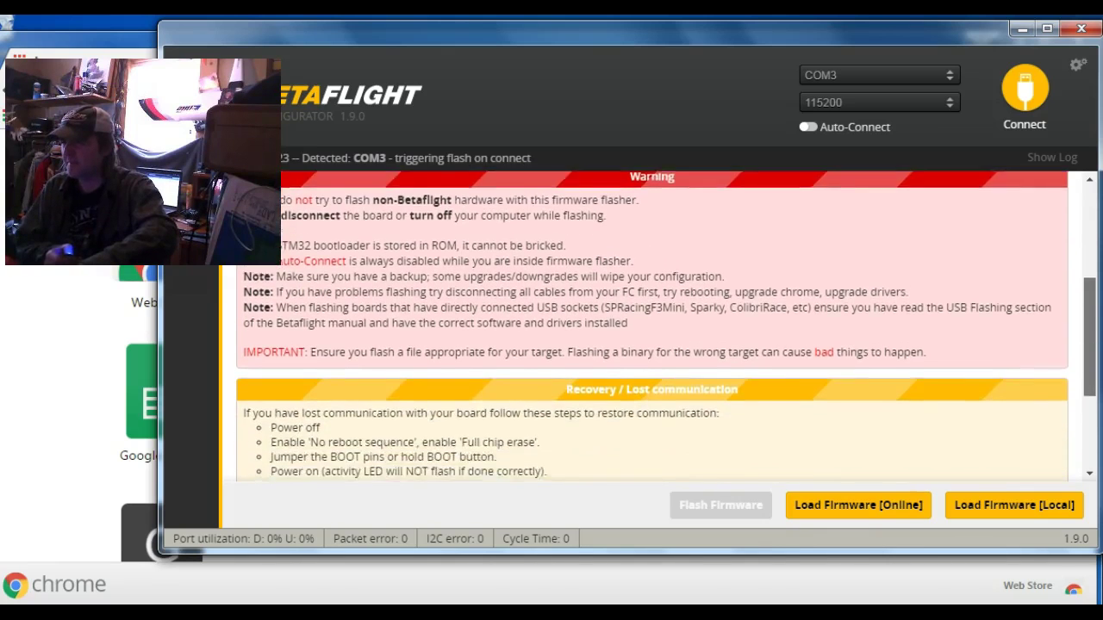
scroll(651, 328, down, 3)
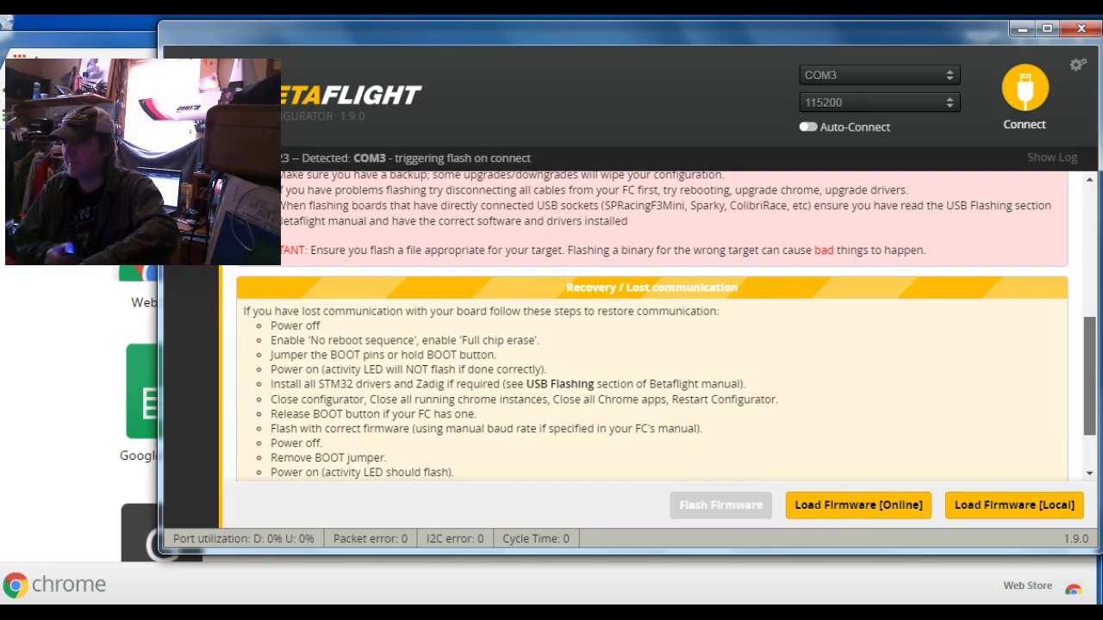
scroll(651, 327, down, 1)
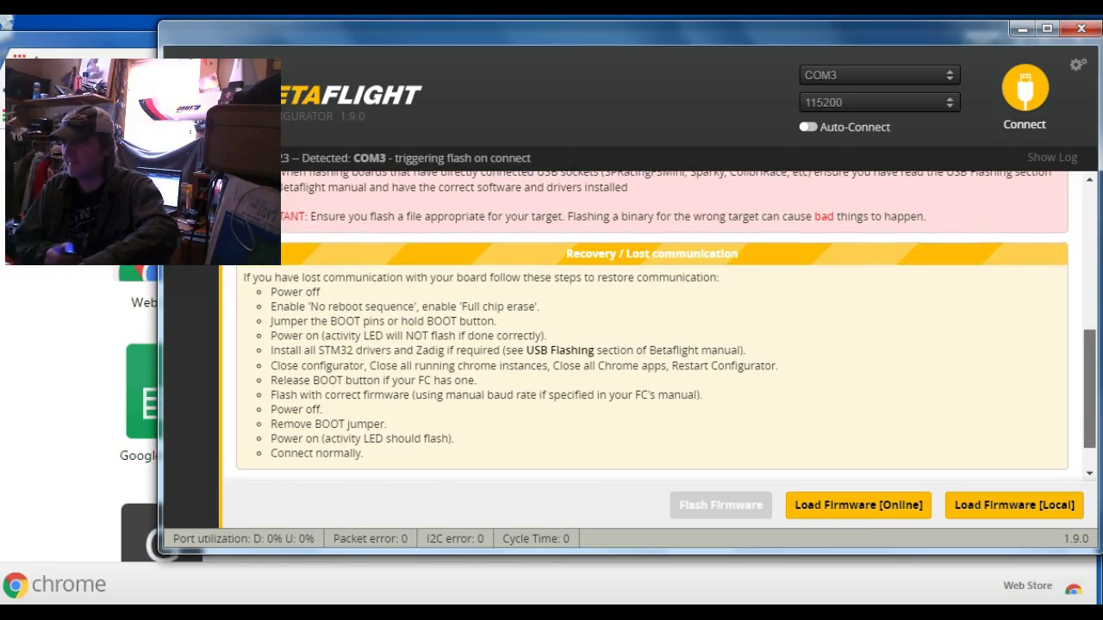
scroll(652, 344, down, 1)
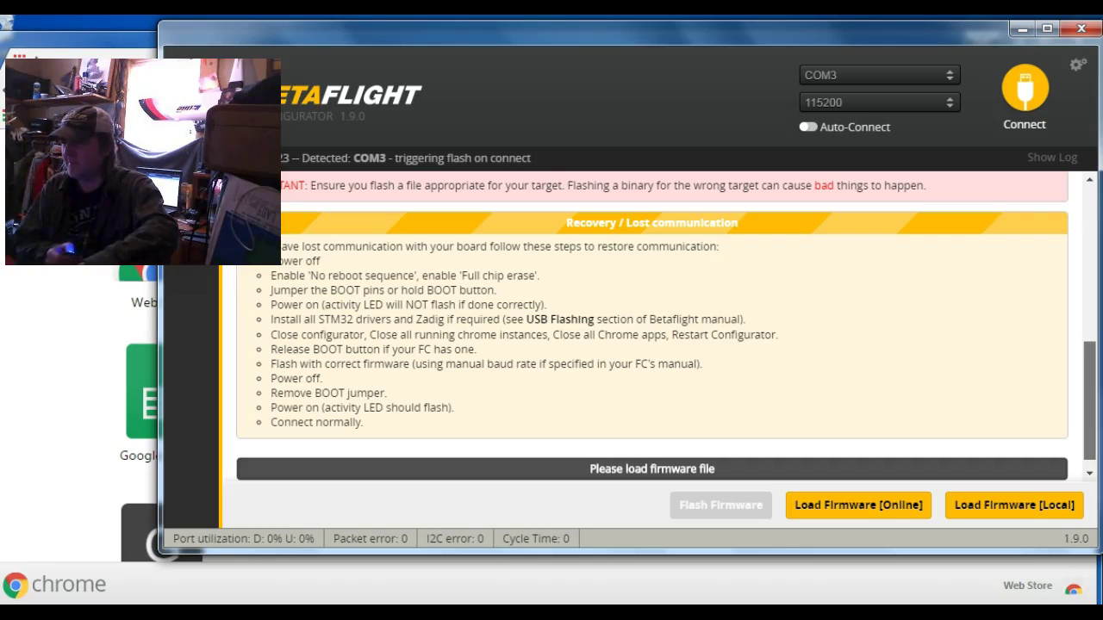
scroll(651, 345, up, 1)
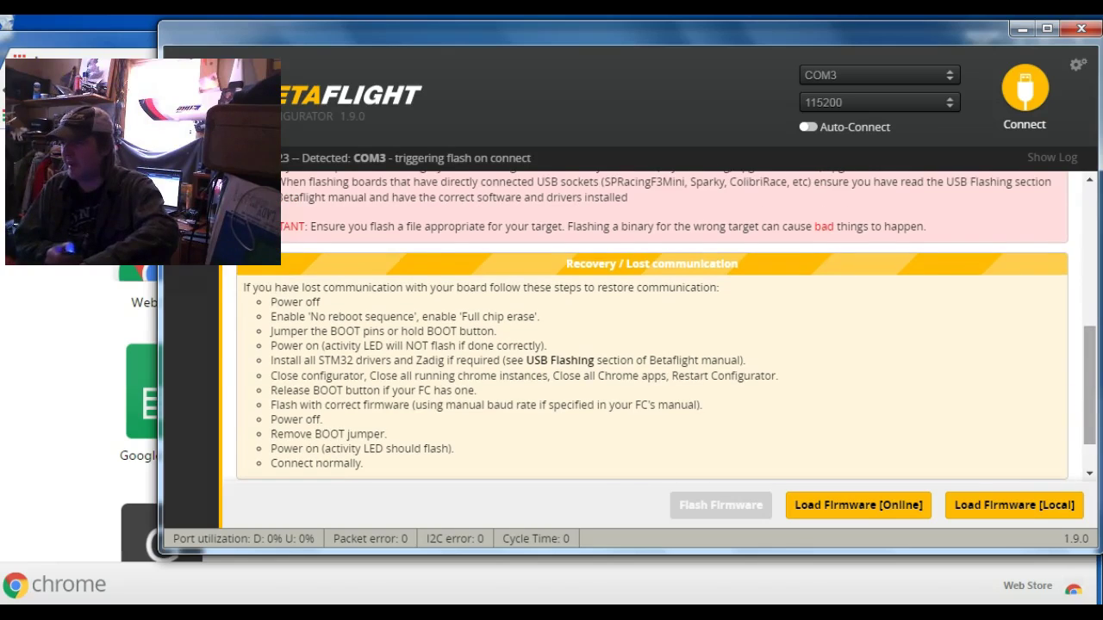
Load the X_RACERSPI 3.1.0 firmware online (230052 bytes) and scroll through its release notes.
click(890, 515)
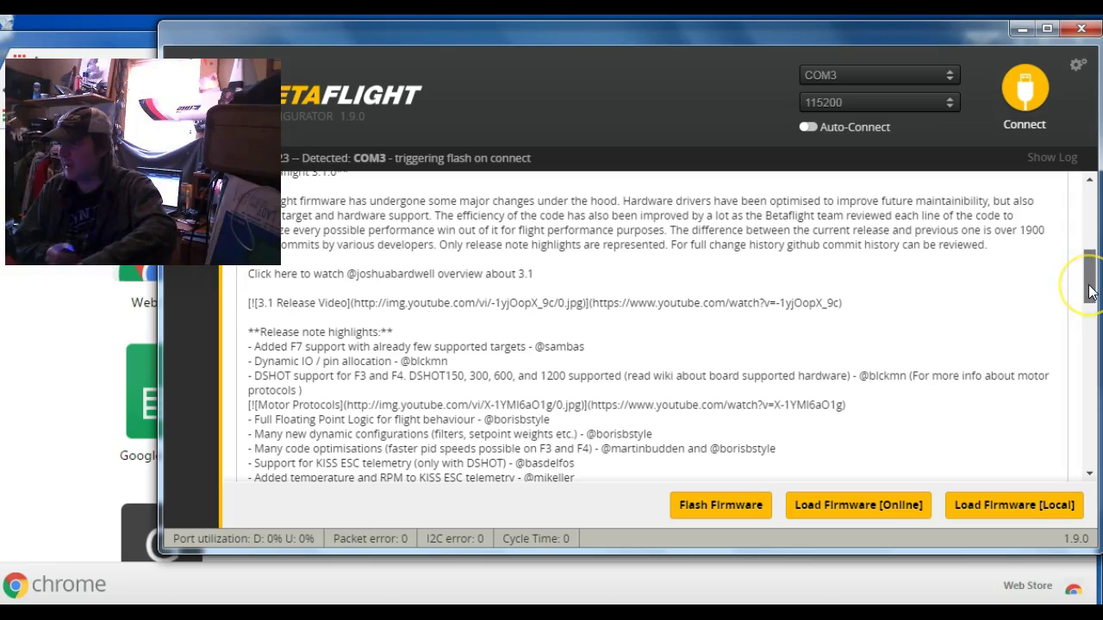
mouse_move(1089, 291)
mouse_down()
mouse_move(1085, 230)
mouse_move(1092, 263)
mouse_up()
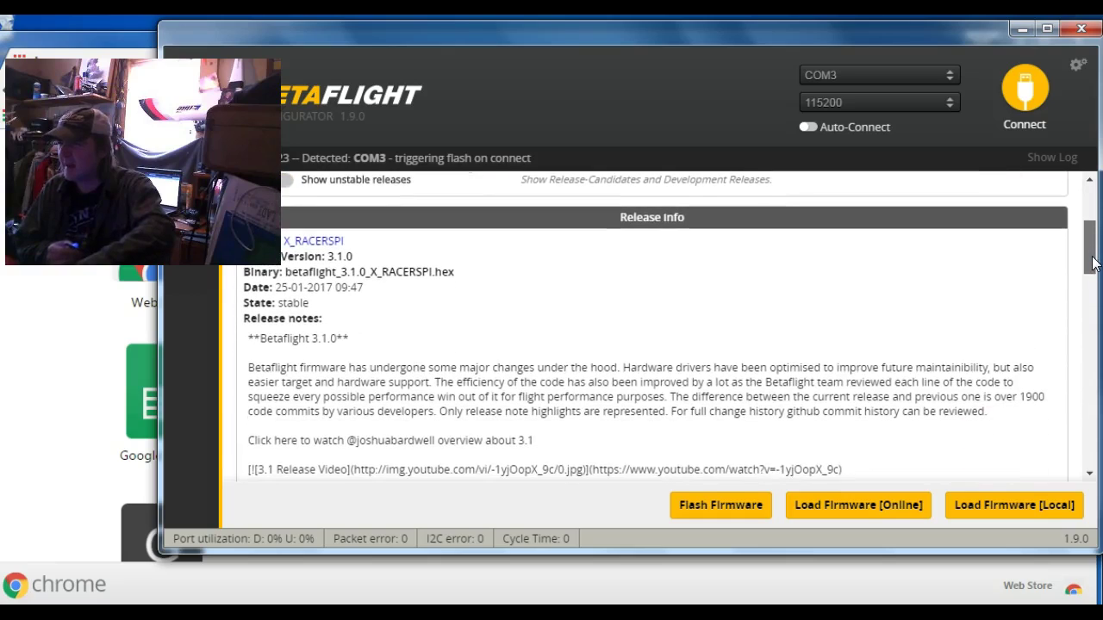
scroll(1093, 263, down, 3)
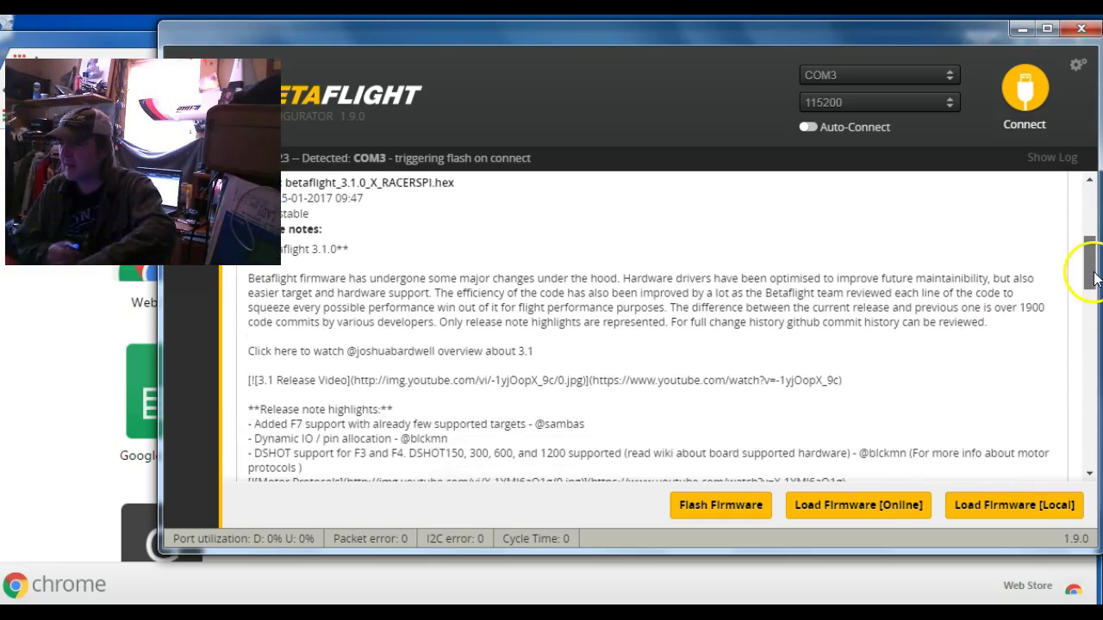
scroll(652, 326, down, 5)
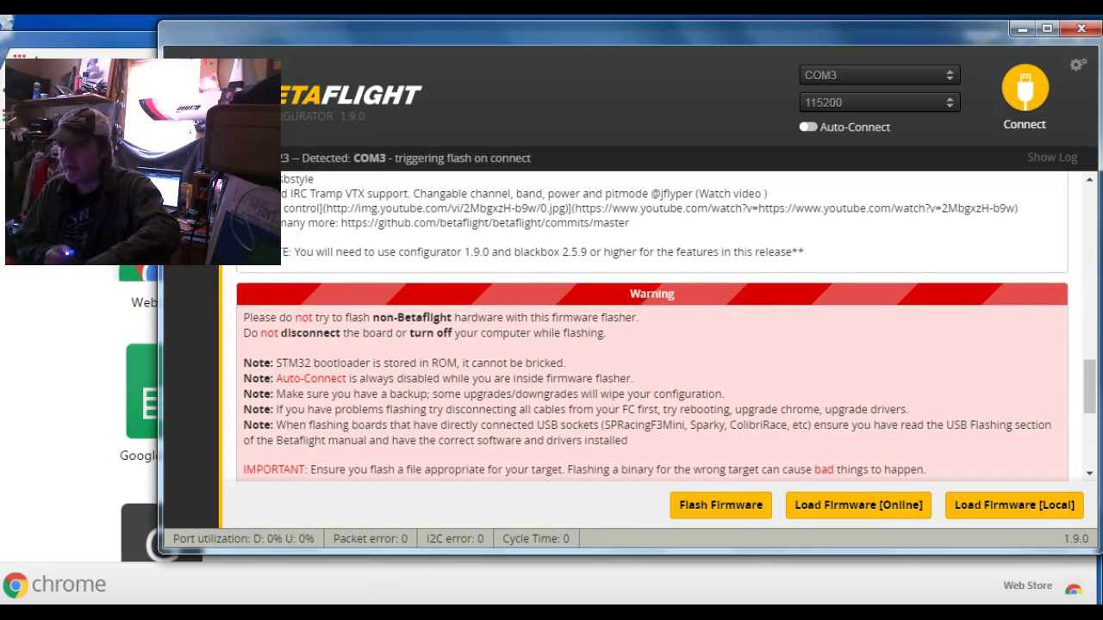
scroll(672, 302, down, 5)
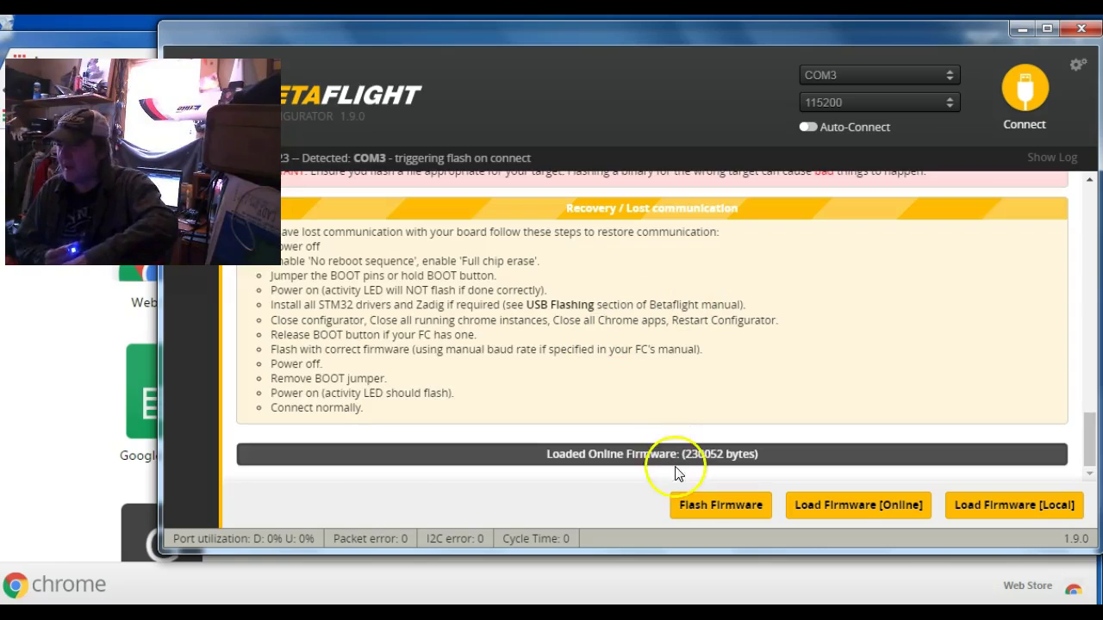
Flash the loaded X_RACERSPI 3.1.0 firmware onto the board.
click(717, 508)
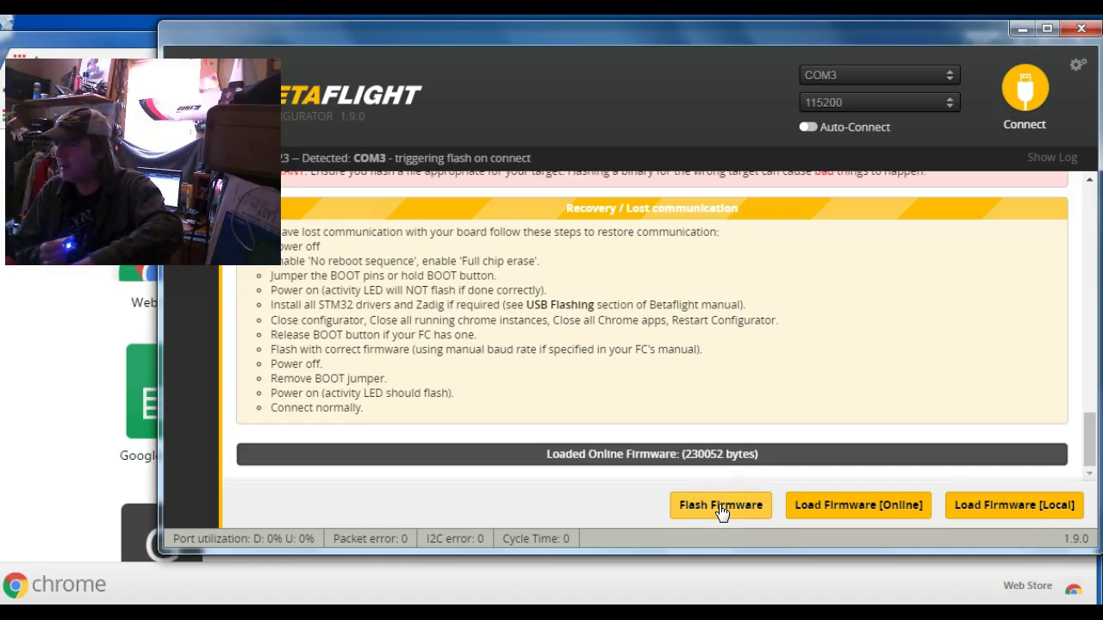
click(721, 512)
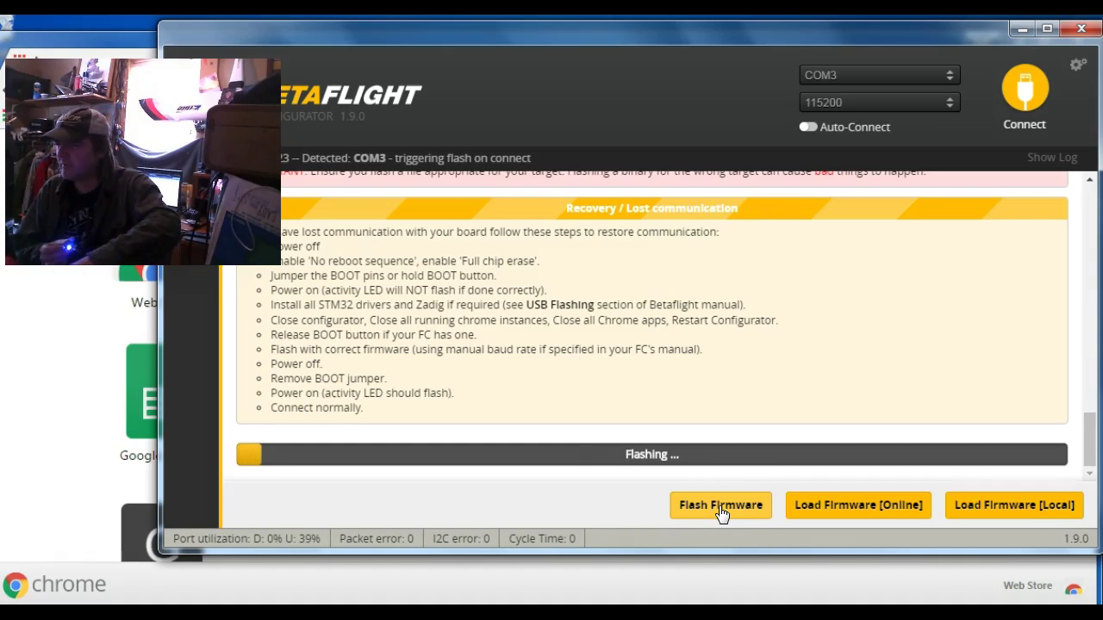